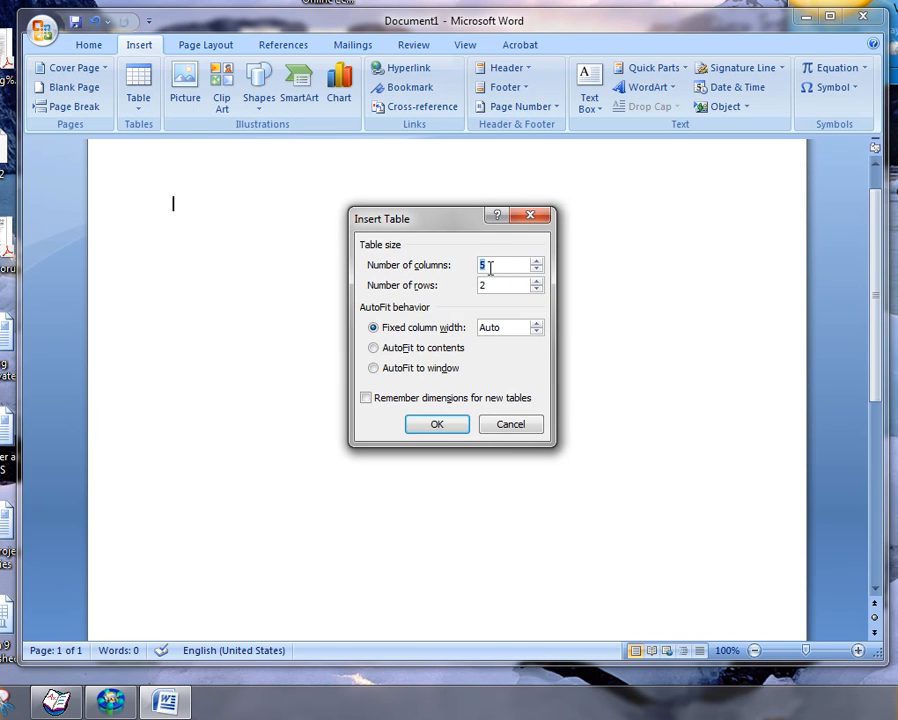
Insert a table with 2 columns and 4 rows into the blank document.
{"action": "type", "text": "2"}
{"action": "left_click", "coordinate": [506, 287]}
{"action": "key", "text": "BackSpace"}
{"action": "type", "text": "4"}
{"action": "left_click", "coordinate": [458, 424]}
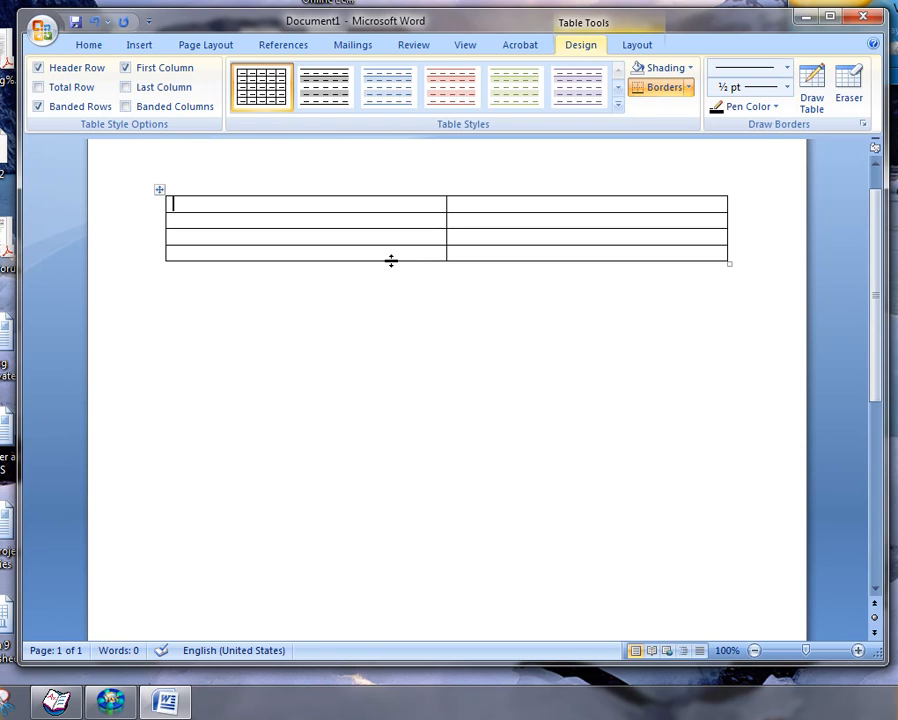
Enter the table's column headings "Time (minutes)" and "Description".
{"action": "type", "text": "Tim"}
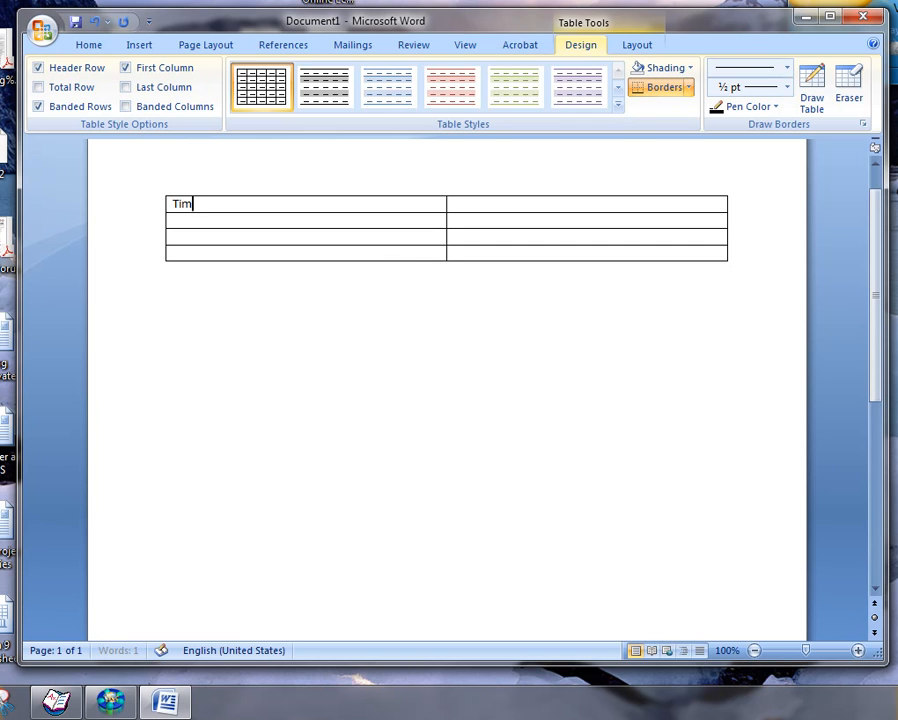
{"action": "type", "text": "e (minutes)"}
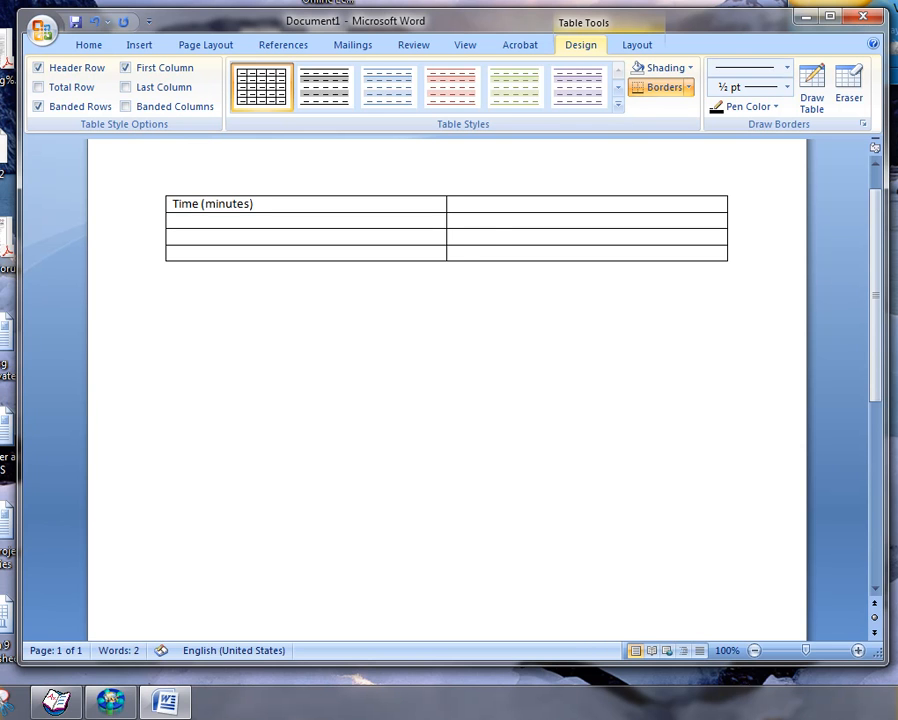
{"action": "left_click", "coordinate": [485, 210]}
{"action": "type", "text": "S"}
{"action": "key", "text": "BackSpace"}
{"action": "type", "text": "Description"}
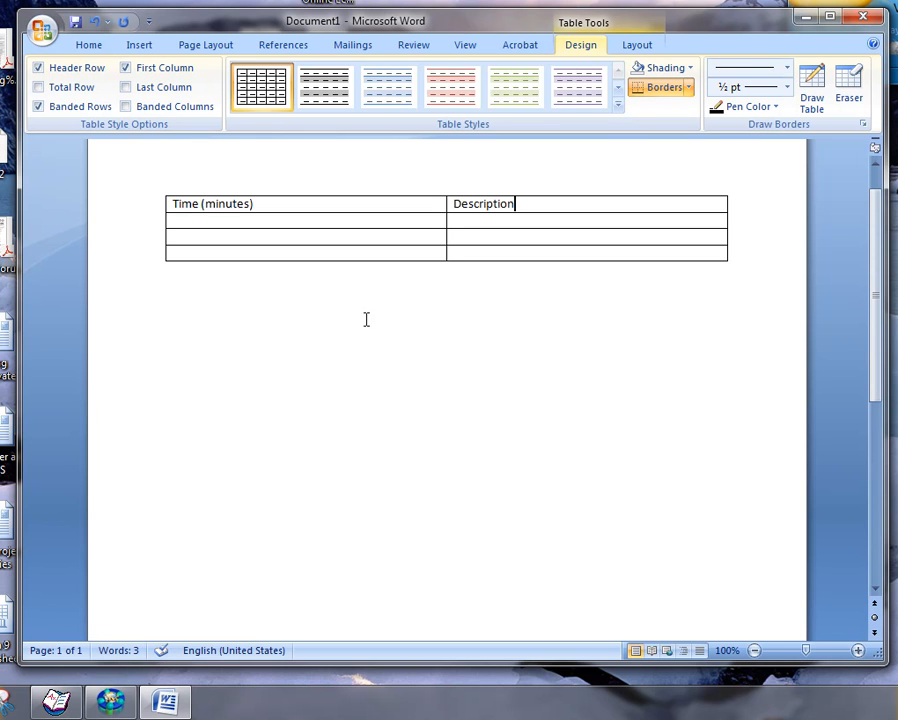
Fill the time column with 0, 5 and 10, and apply the purple banded style to the table.
{"action": "left_click", "coordinate": [278, 217]}
{"action": "type", "text": "0"}
{"action": "left_click", "coordinate": [268, 236]}
{"action": "type", "text": "5"}
{"action": "left_click", "coordinate": [261, 252]}
{"action": "type", "text": "10"}
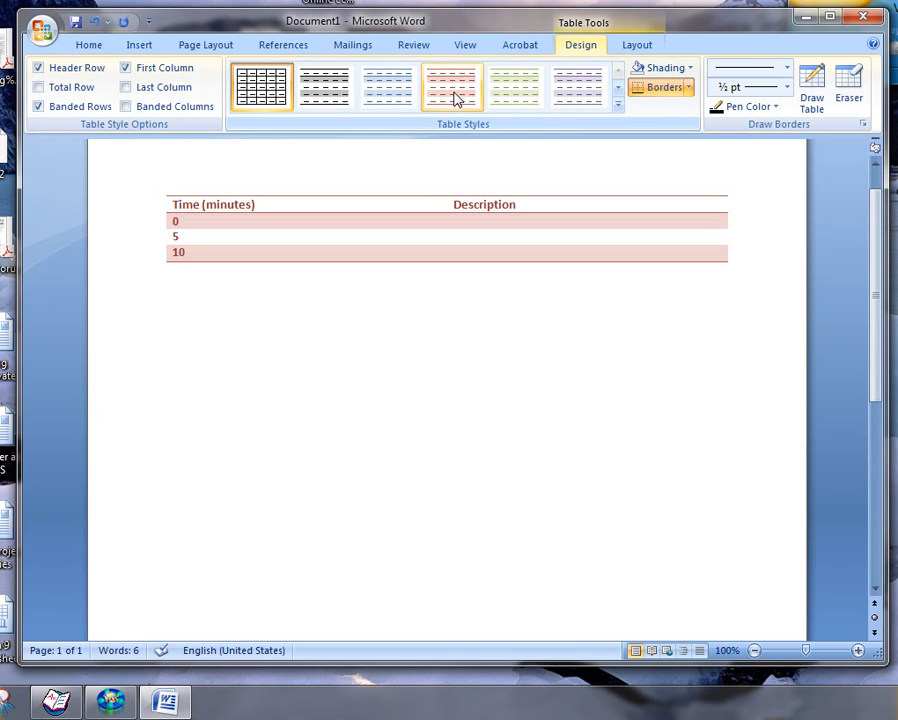
{"action": "left_click", "coordinate": [572, 99]}
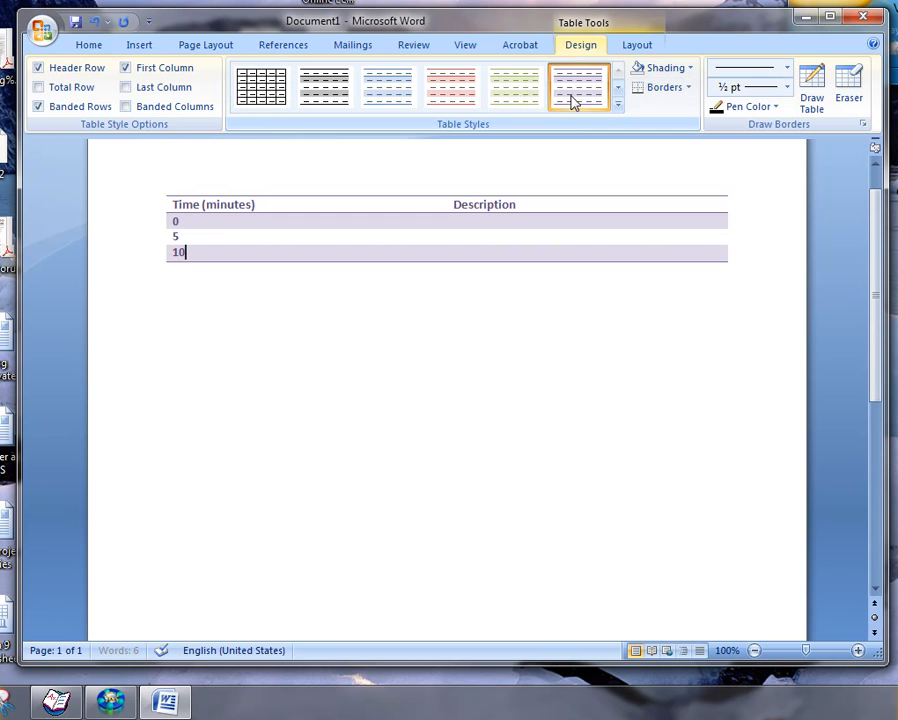
Insert the cartoon dog picture below the table and shrink it slightly to about 1.23" high by 1.12" wide.
{"action": "left_click", "coordinate": [509, 316]}
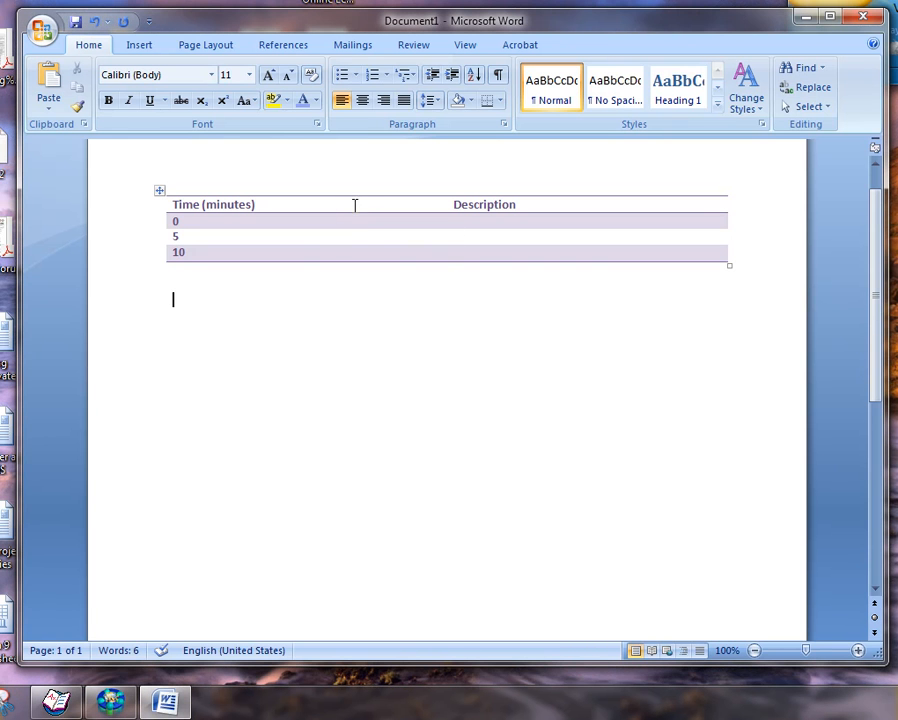
{"action": "left_click", "coordinate": [145, 48]}
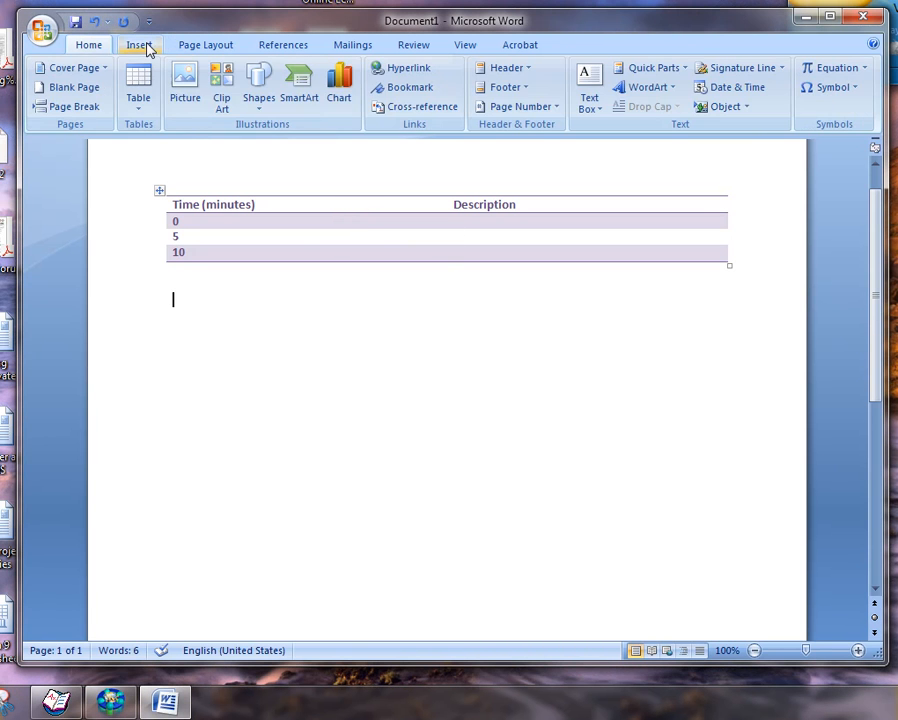
{"action": "left_click", "coordinate": [184, 88]}
{"action": "left_click_drag", "start_coordinate": [712, 170], "coordinate": [714, 231]}
{"action": "left_click", "coordinate": [342, 222]}
{"action": "left_click", "coordinate": [584, 400]}
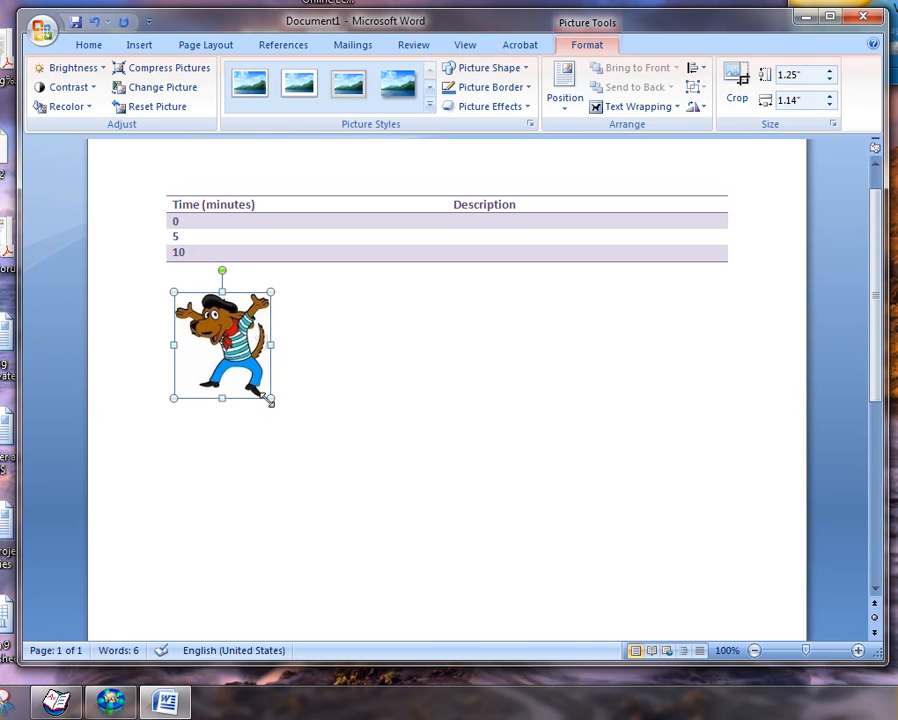
{"action": "left_click_drag", "start_coordinate": [270, 398], "coordinate": [236, 392]}
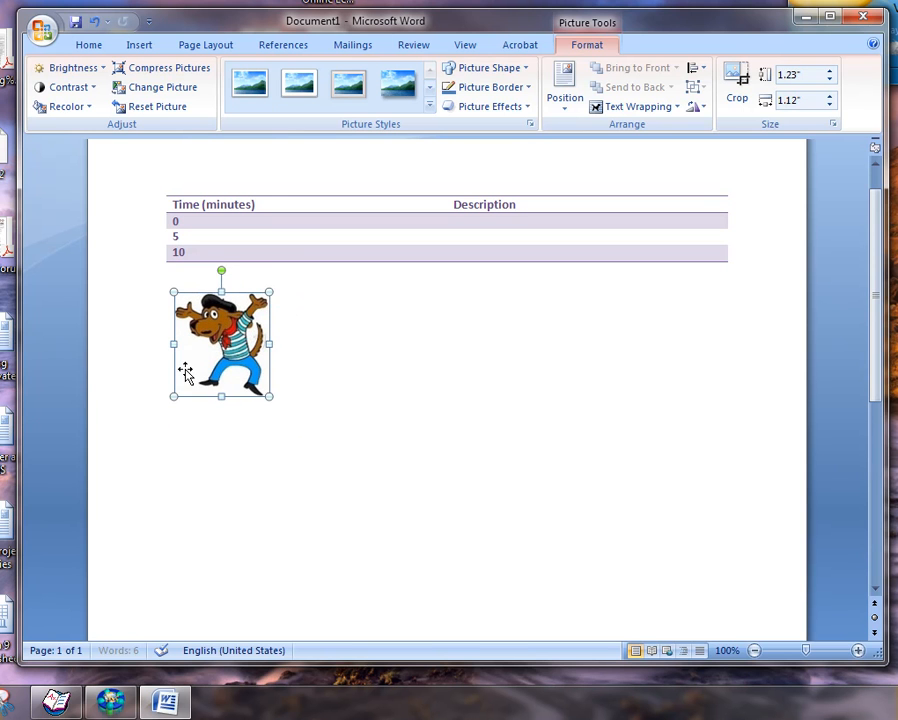
Try centred and right alignment on the dog picture's paragraph, and restore left alignment.
{"action": "left_click", "coordinate": [170, 352]}
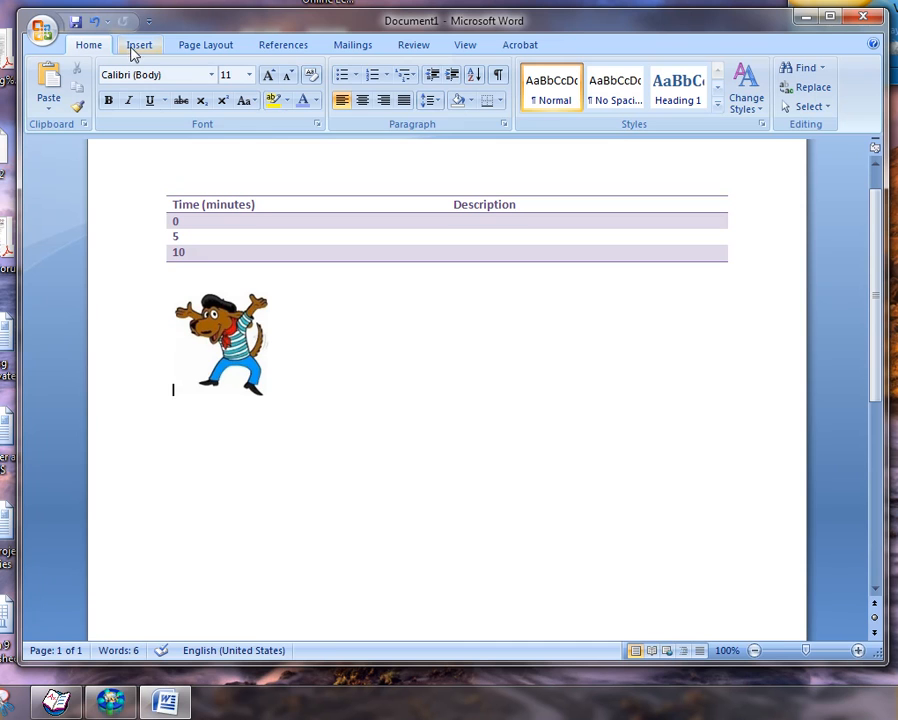
{"action": "left_click", "coordinate": [365, 105]}
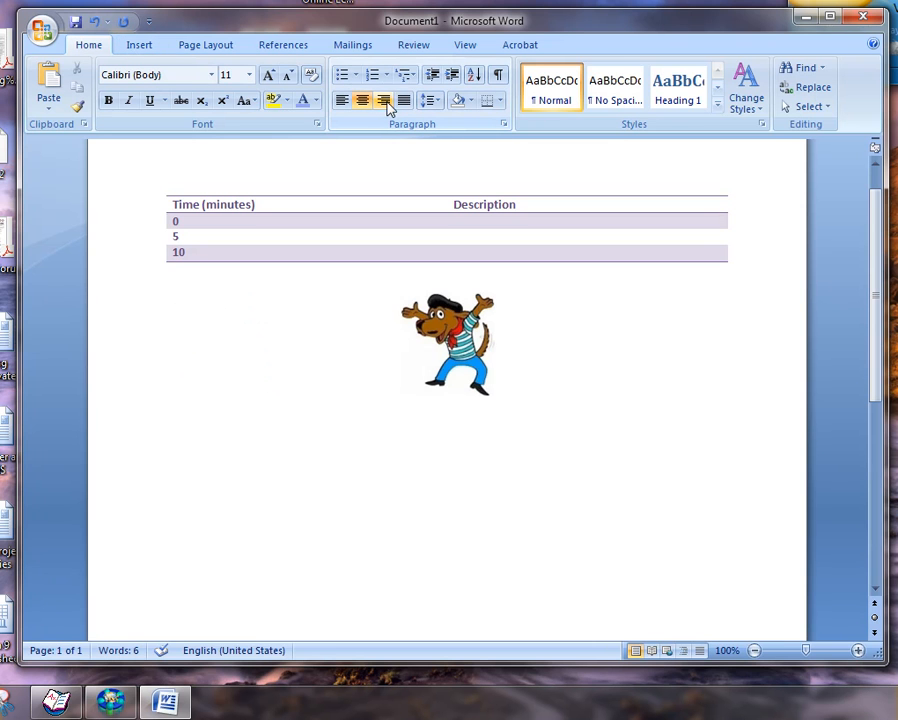
{"action": "left_click", "coordinate": [385, 106]}
{"action": "left_click", "coordinate": [340, 104]}
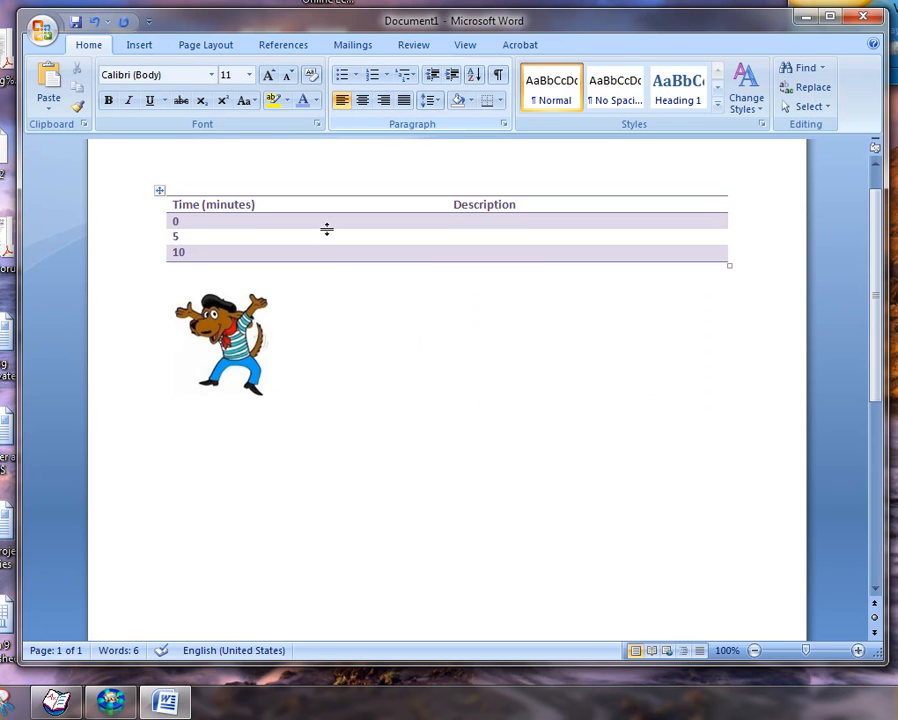
Add "text goes here" after the dog picture and set the picture's text wrapping to Square.
{"action": "type", "text": "te"}
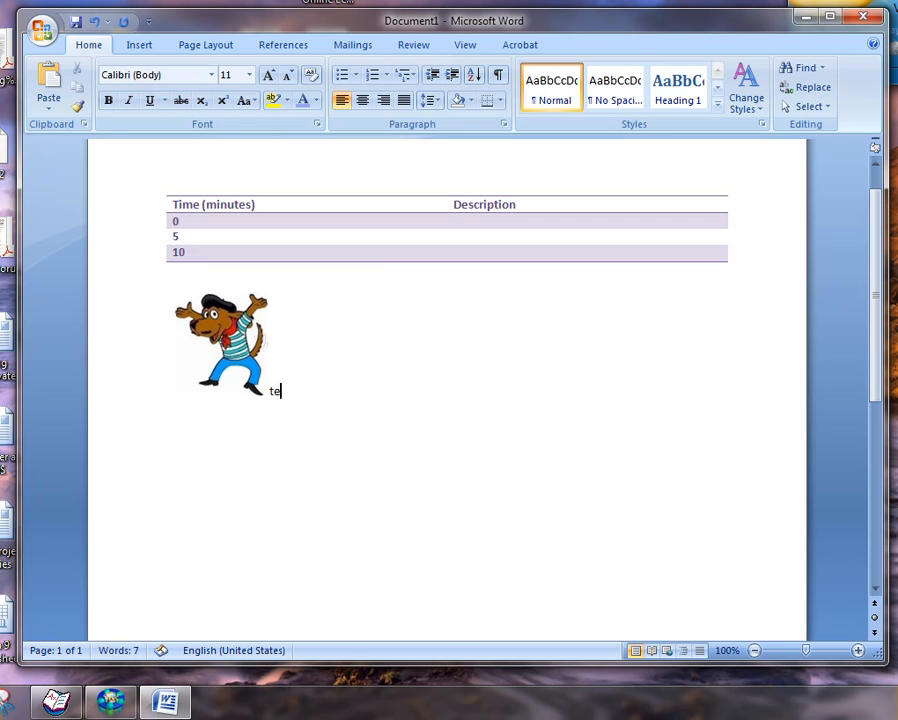
{"action": "type", "text": "xt goes here"}
{"action": "right_click", "coordinate": [246, 372]}
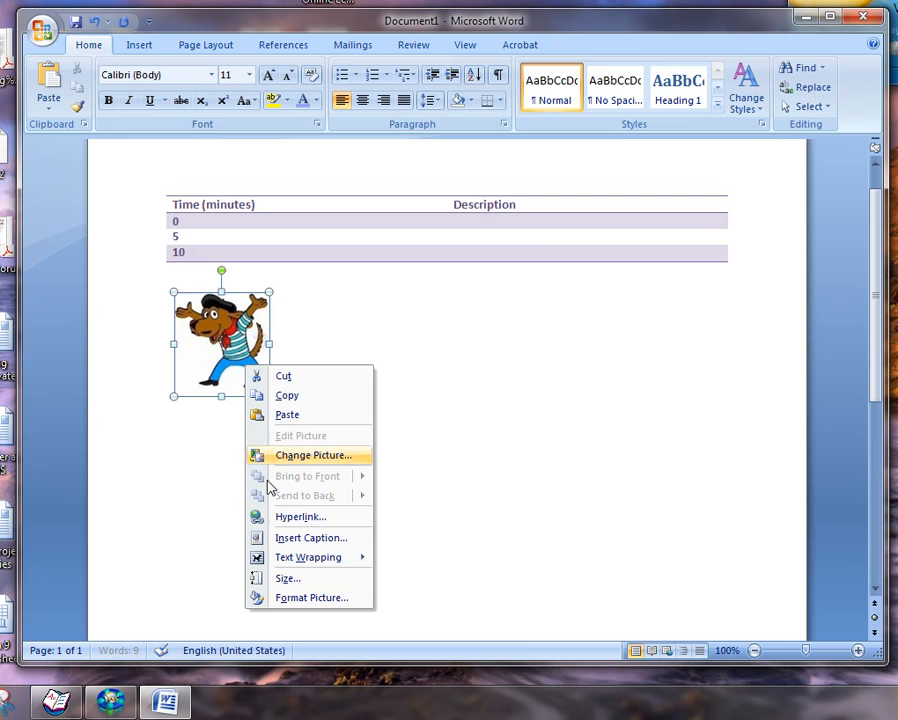
{"action": "mouse_move", "coordinate": [289, 558]}
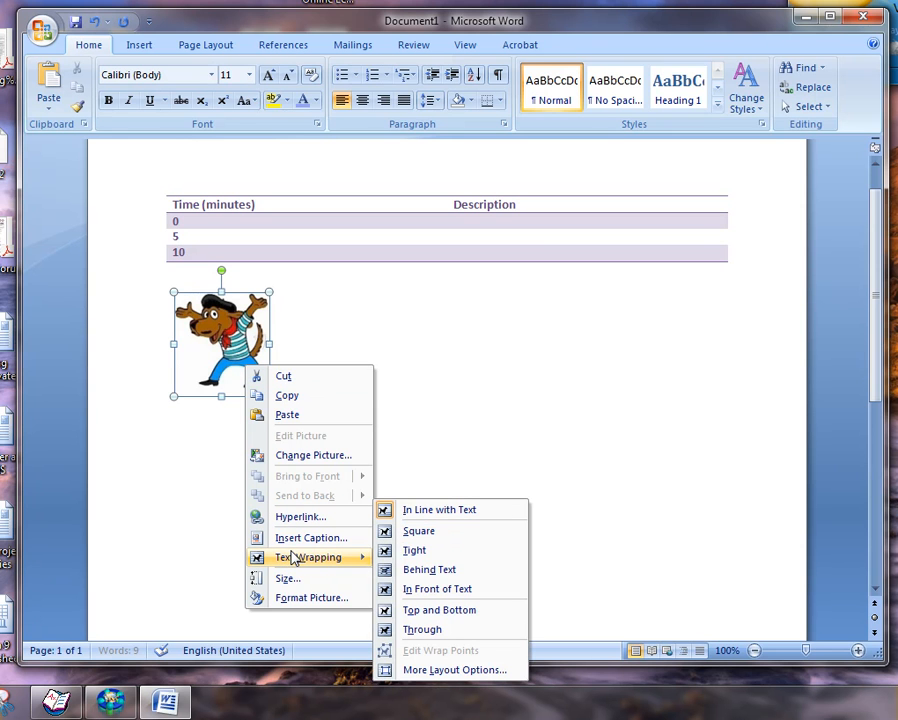
{"action": "left_click", "coordinate": [418, 531]}
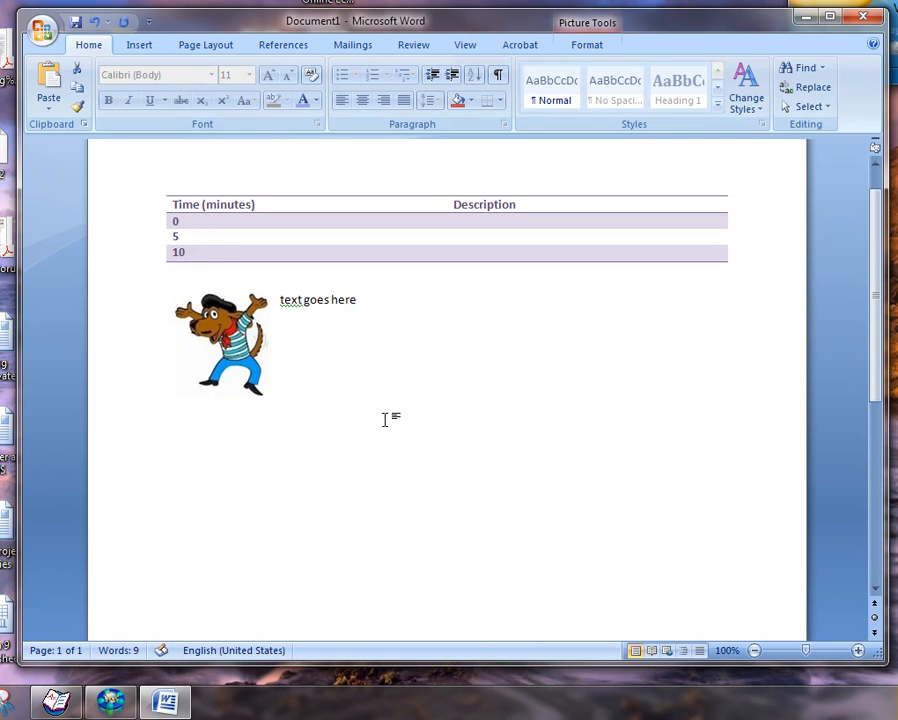
{"action": "left_click", "coordinate": [330, 322]}
Add the caption "Figure 1: French Dog" below the dog picture.
{"action": "left_click", "coordinate": [230, 330]}
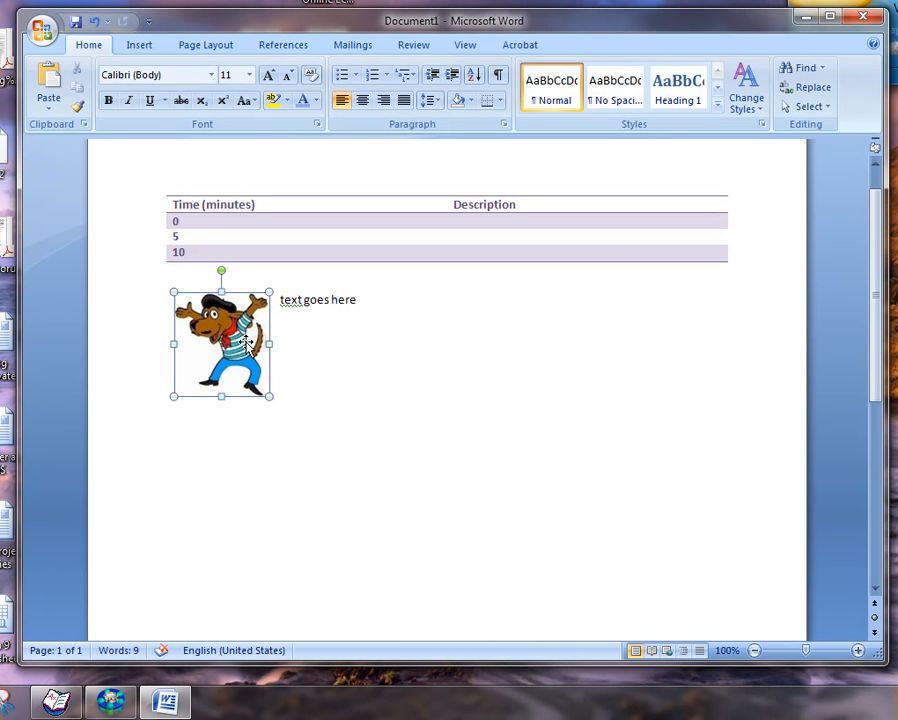
{"action": "left_click", "coordinate": [284, 45]}
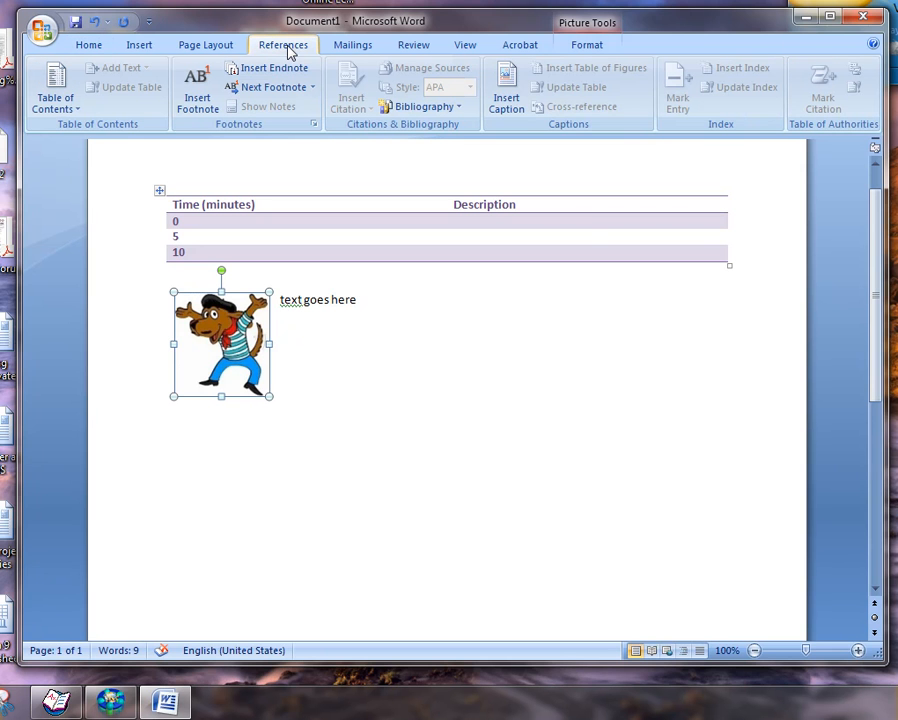
{"action": "left_click", "coordinate": [514, 86]}
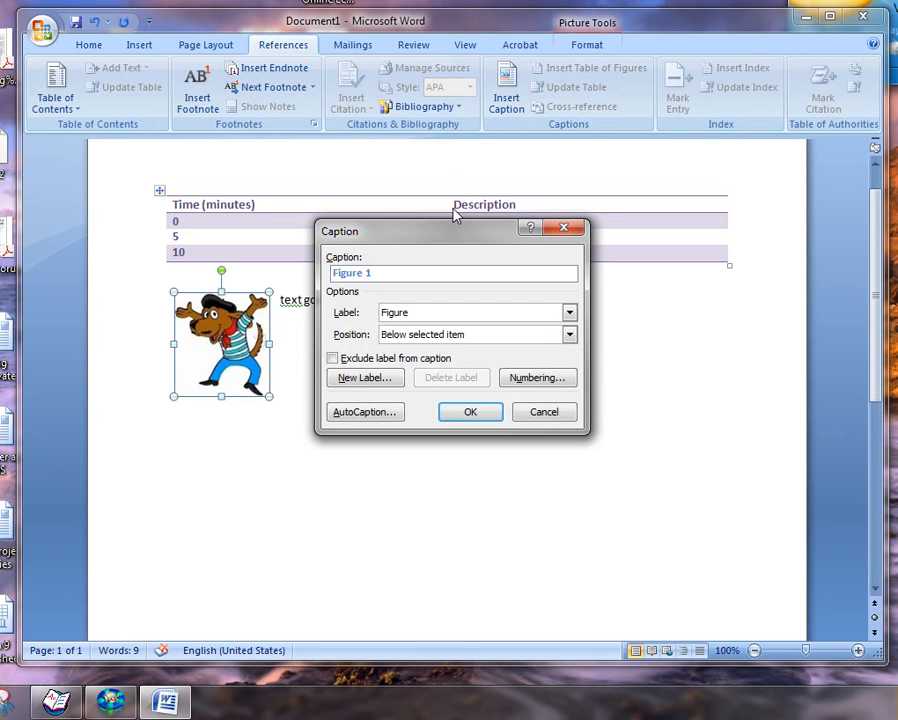
{"action": "type", "text": ": French Dog"}
{"action": "left_click", "coordinate": [472, 416]}
{"action": "left_click", "coordinate": [488, 400]}
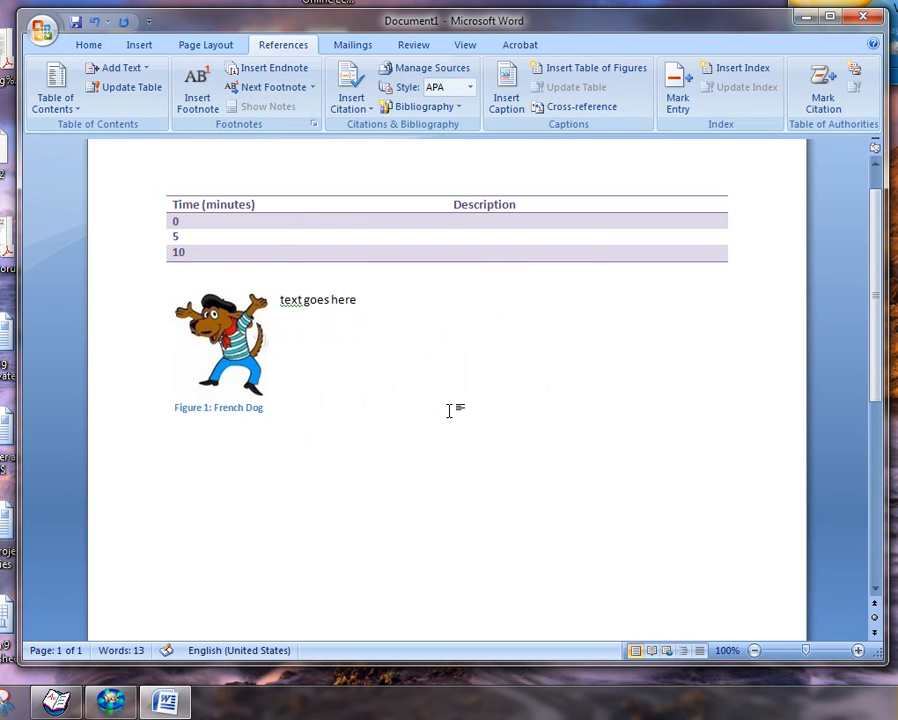
Add blank lines so that the insertion point sits below the captioned dog picture.
{"action": "key", "text": "Left"}
{"action": "key", "text": "Left"}
{"action": "key", "text": "Left"}
{"action": "key", "text": "Return"}
{"action": "key", "text": "Return"}
{"action": "key", "text": "Return"}
{"action": "key", "text": "Return"}
{"action": "key", "text": "Return"}
Search the clip art for "school" and insert the yellow school bus image.
{"action": "left_click", "coordinate": [140, 47]}
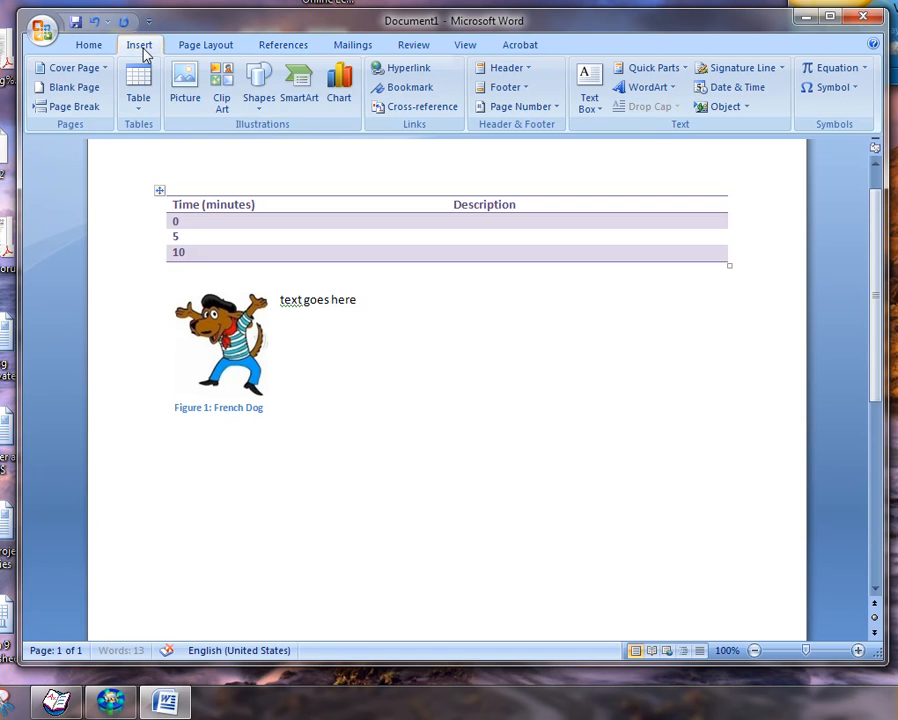
{"action": "left_click", "coordinate": [221, 88]}
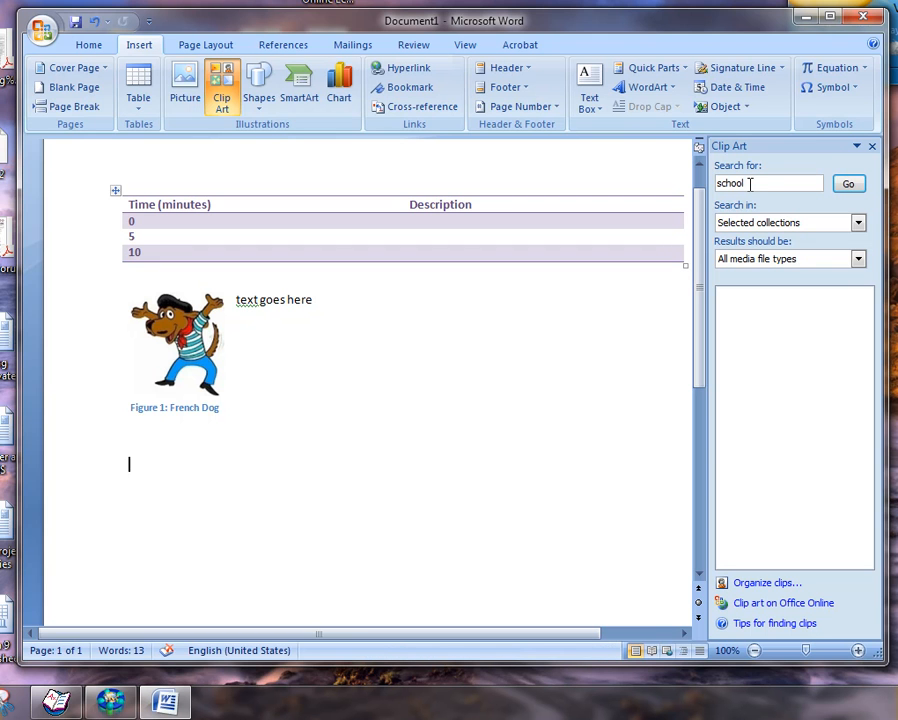
{"action": "left_click", "coordinate": [856, 186]}
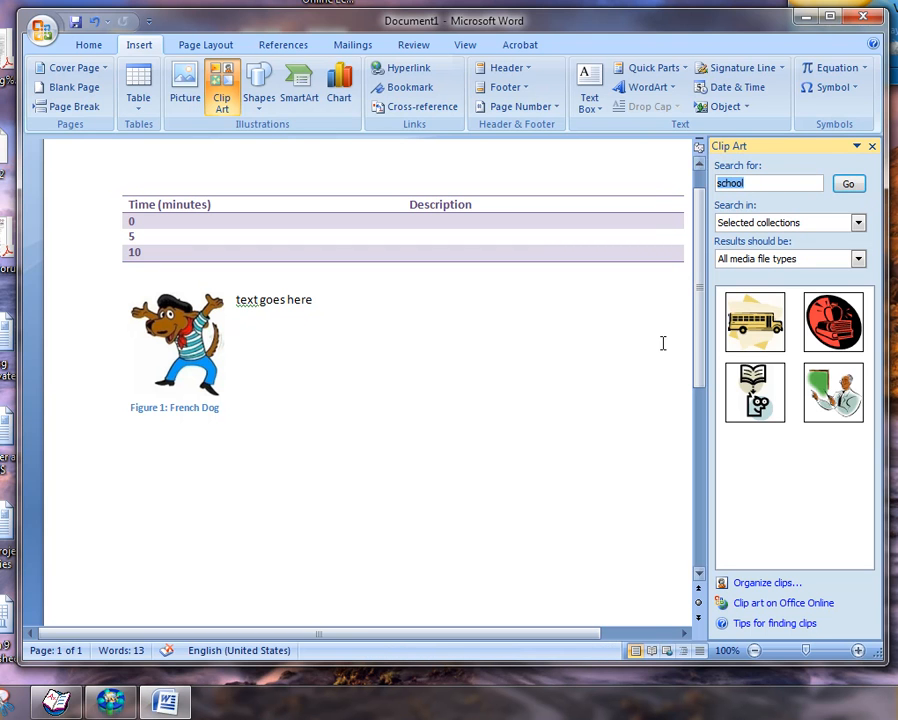
{"action": "left_click", "coordinate": [754, 321]}
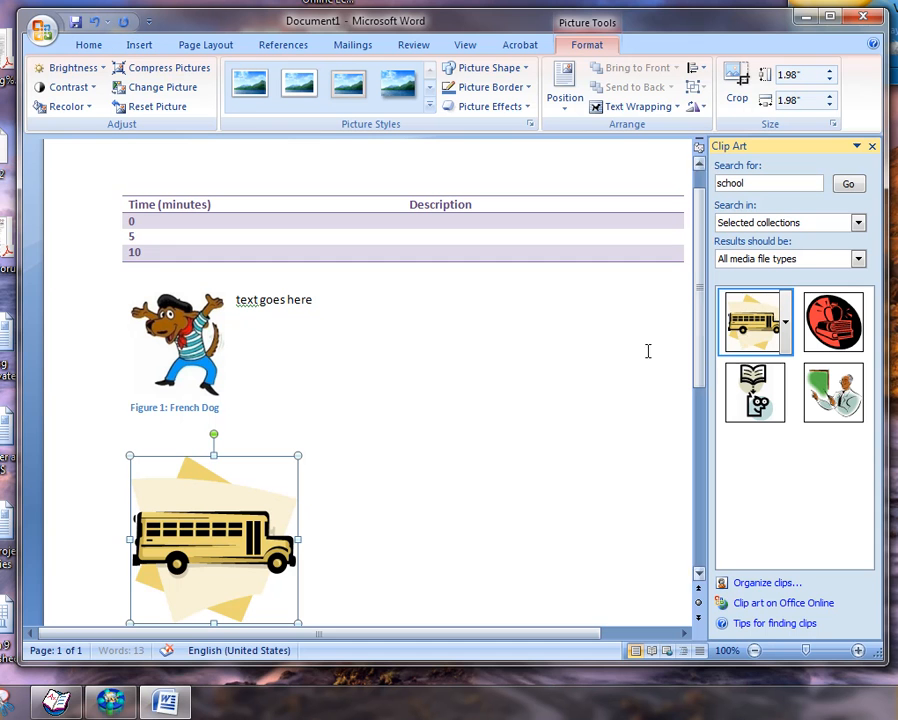
Shrink the school bus image to about 1.68" square and centre it on the page.
{"action": "left_click_drag", "start_coordinate": [297, 454], "coordinate": [252, 510]}
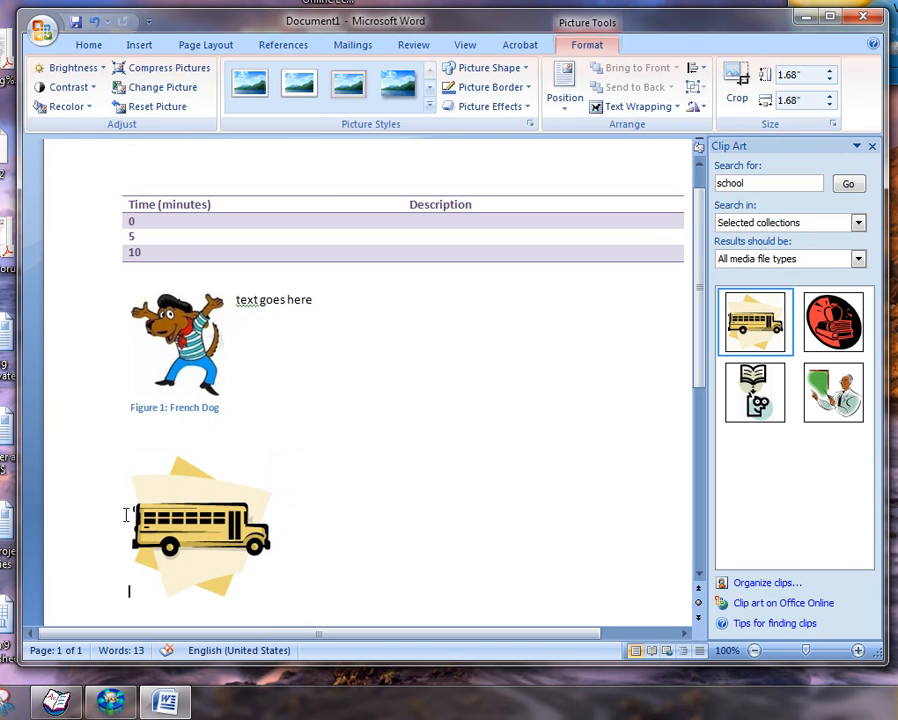
{"action": "left_click", "coordinate": [125, 517]}
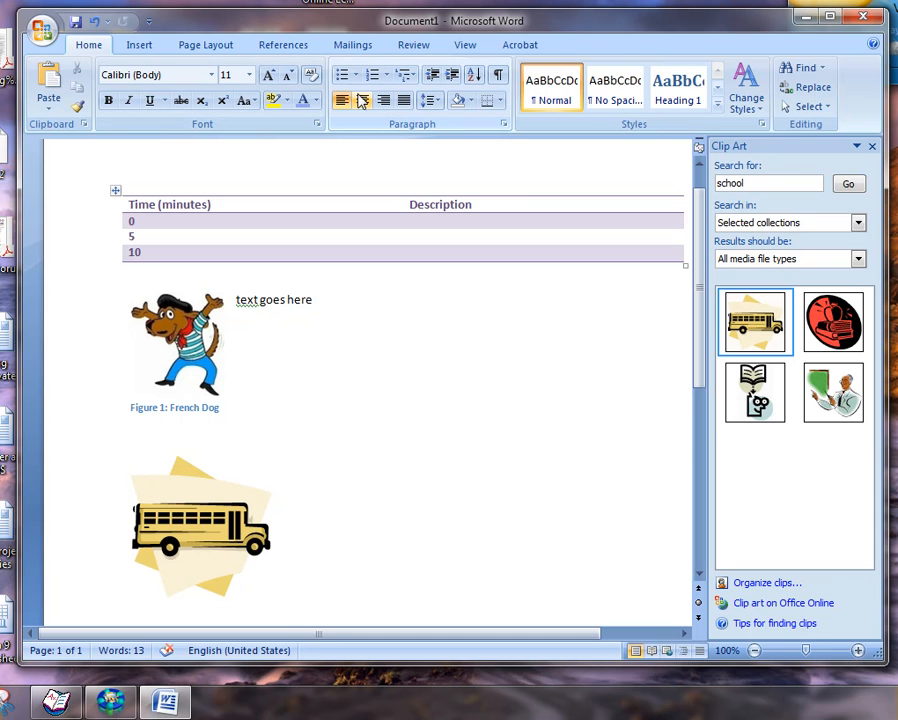
{"action": "left_click", "coordinate": [362, 100]}
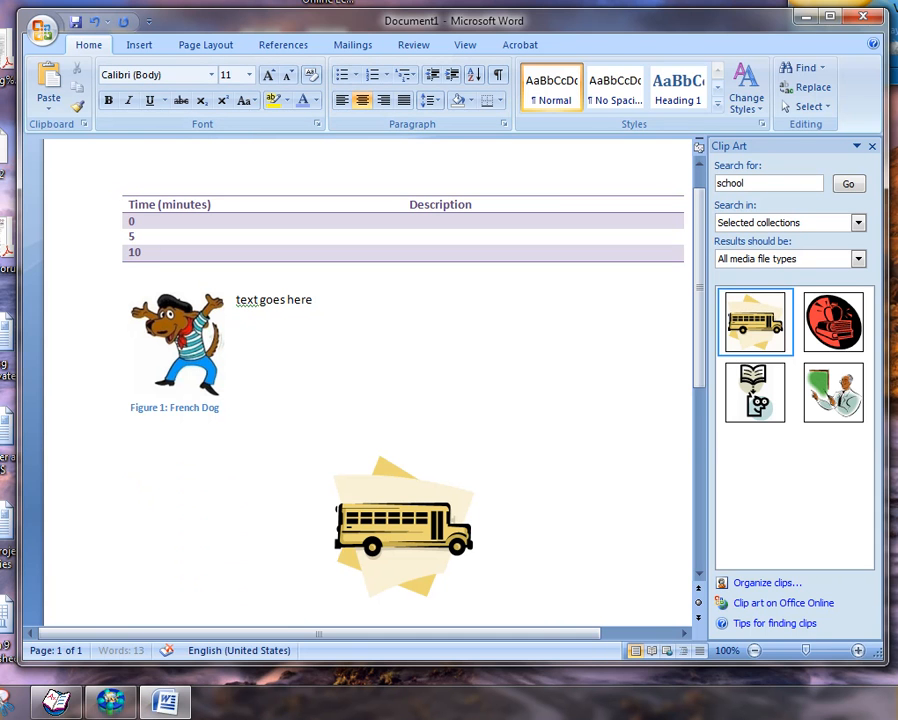
Insert a clustered column chart below the school bus image.
{"action": "scroll", "coordinate": [549, 585], "scroll_direction": "down", "scroll_amount": 1}
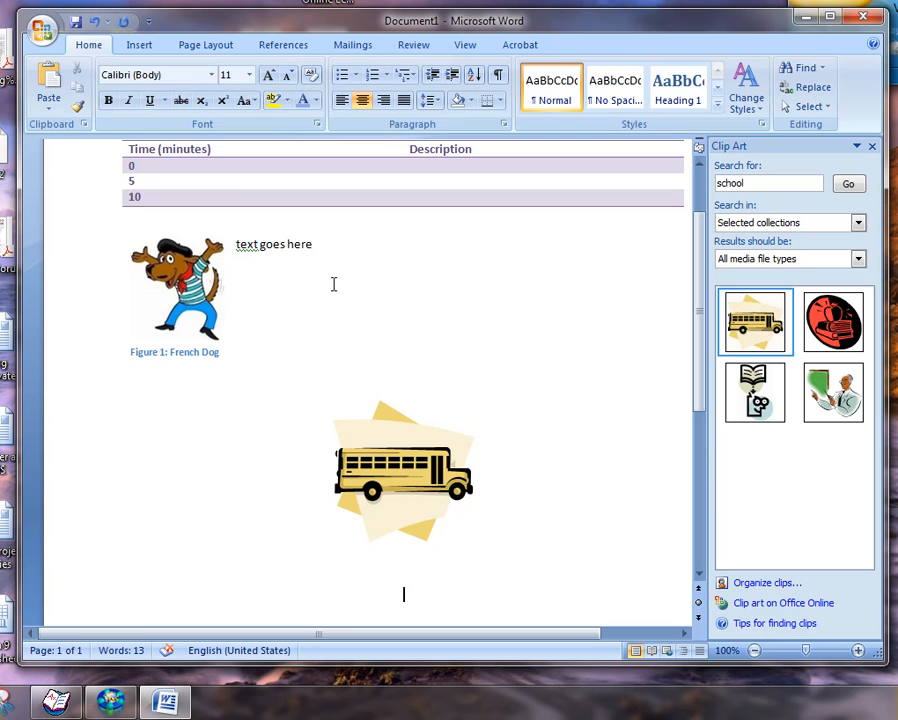
{"action": "left_click", "coordinate": [137, 46]}
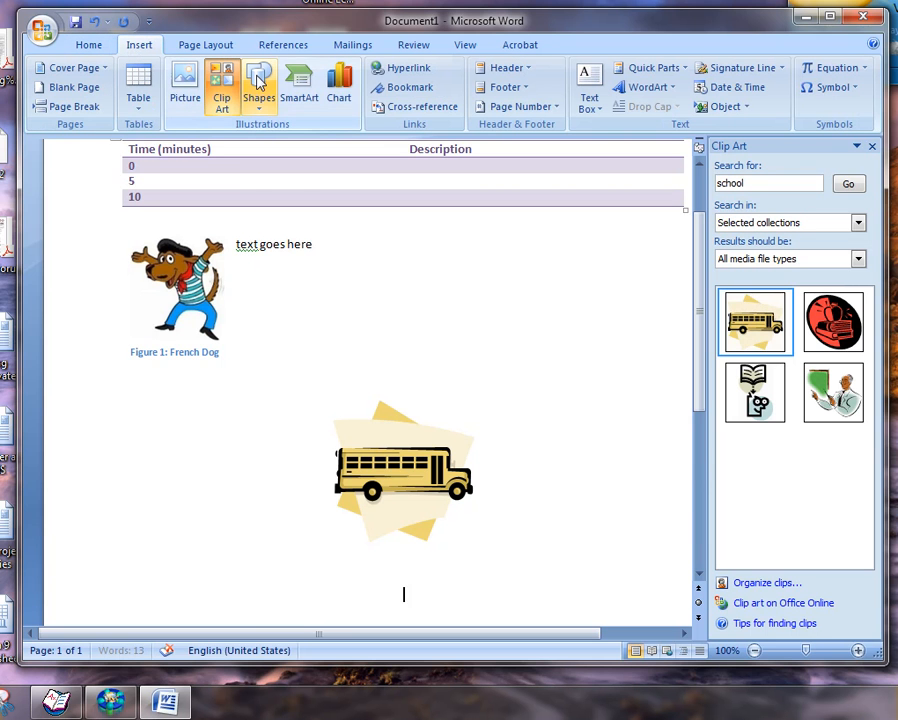
{"action": "left_click", "coordinate": [339, 85]}
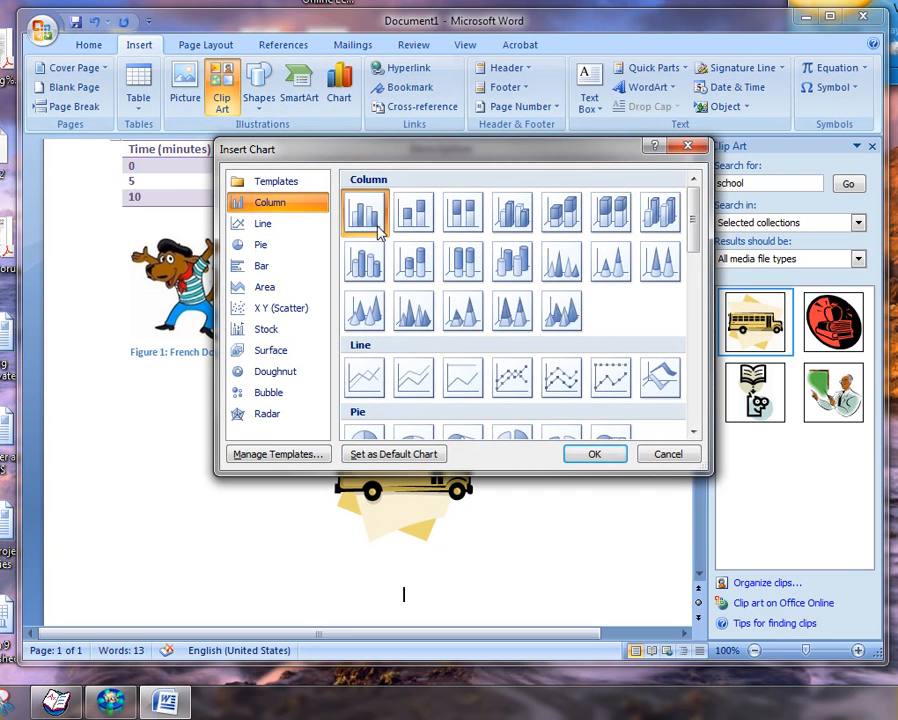
{"action": "left_click", "coordinate": [591, 456]}
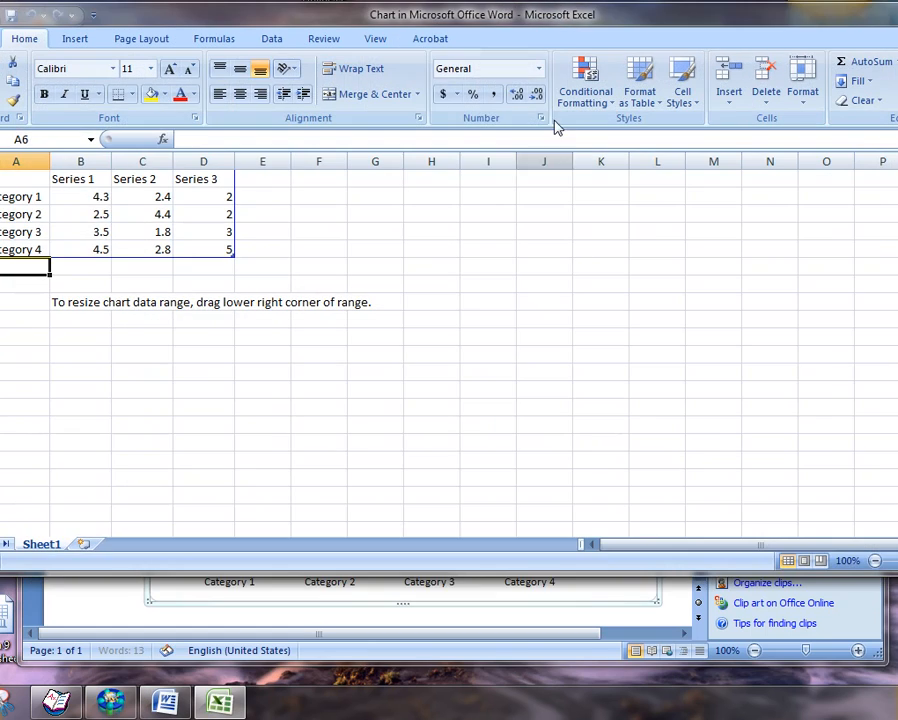
Move the chart's data sheet window fully into view, reduce the chart data range to A1:D3 and select cell A2.
{"action": "left_click_drag", "start_coordinate": [517, 24], "coordinate": [664, 120]}
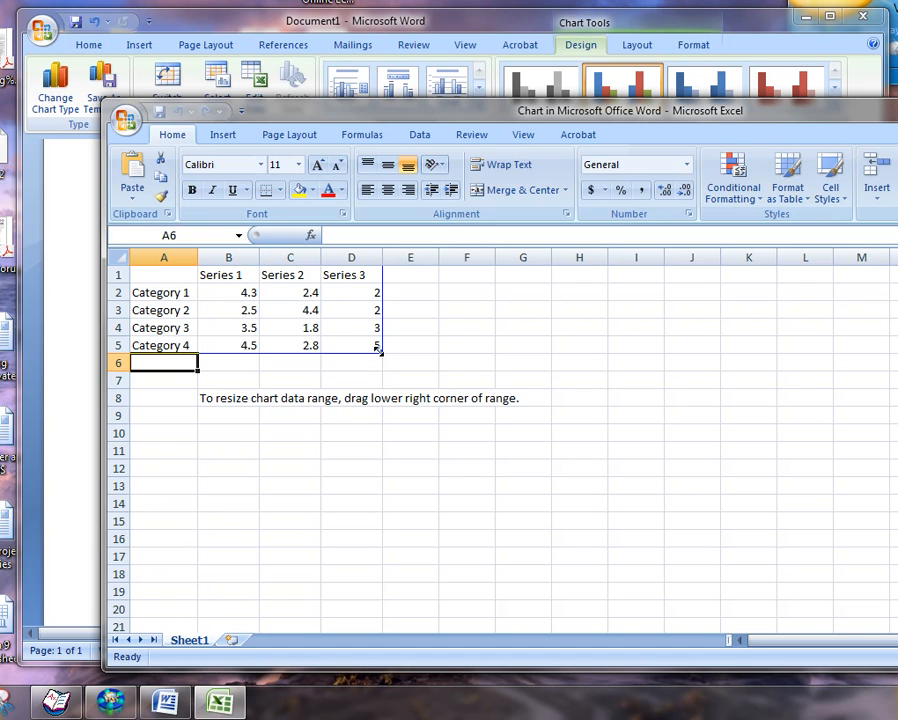
{"action": "left_click_drag", "start_coordinate": [377, 346], "coordinate": [355, 320]}
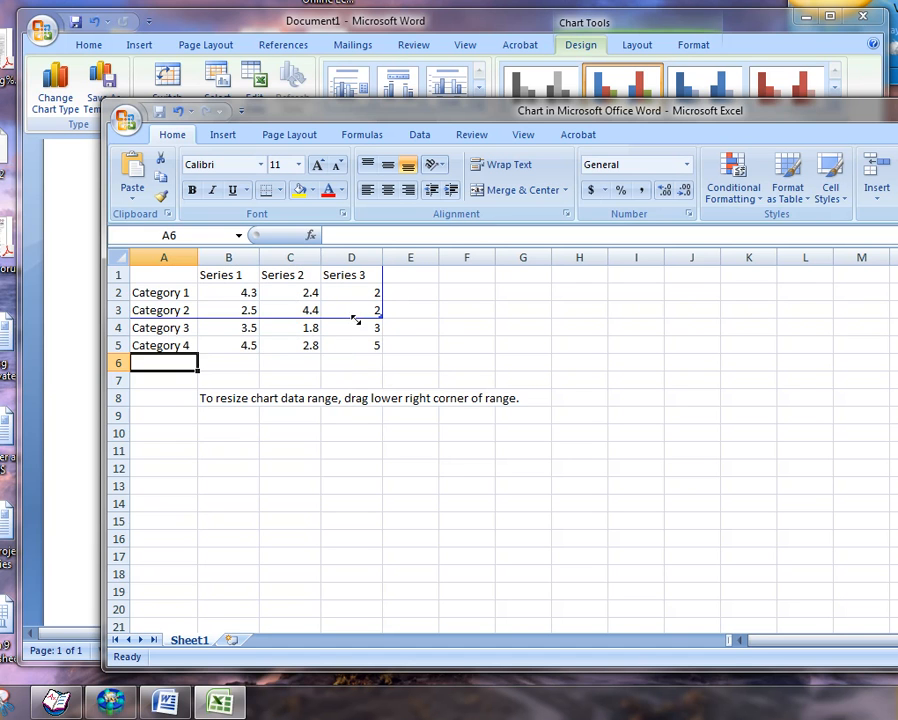
{"action": "left_click", "coordinate": [185, 293]}
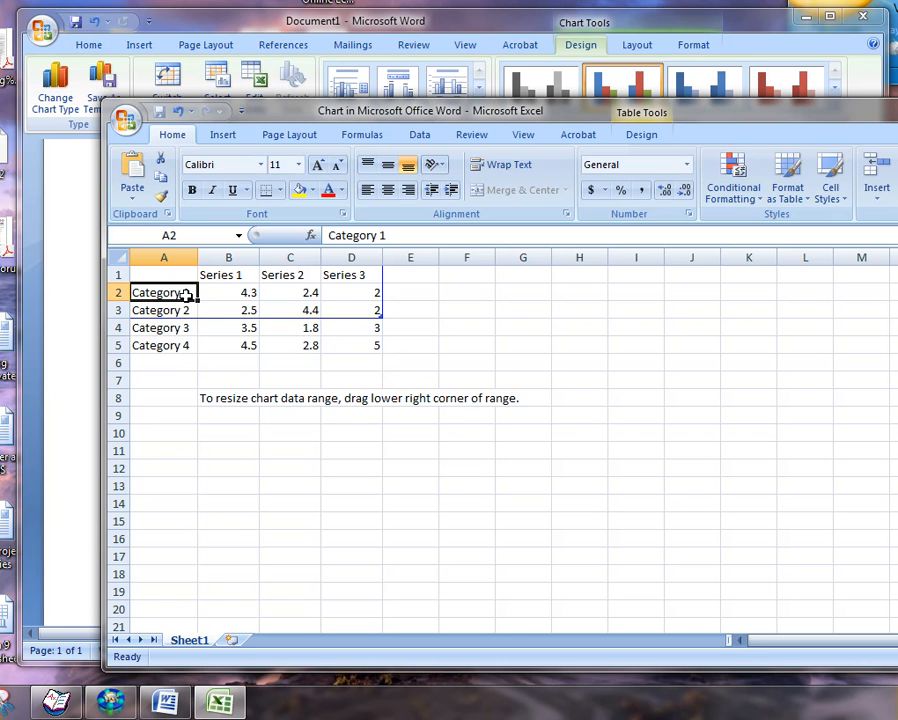
Replace the first two category labels in A2 and A3 with two people's first names.
{"action": "type", "text": "Richard"}
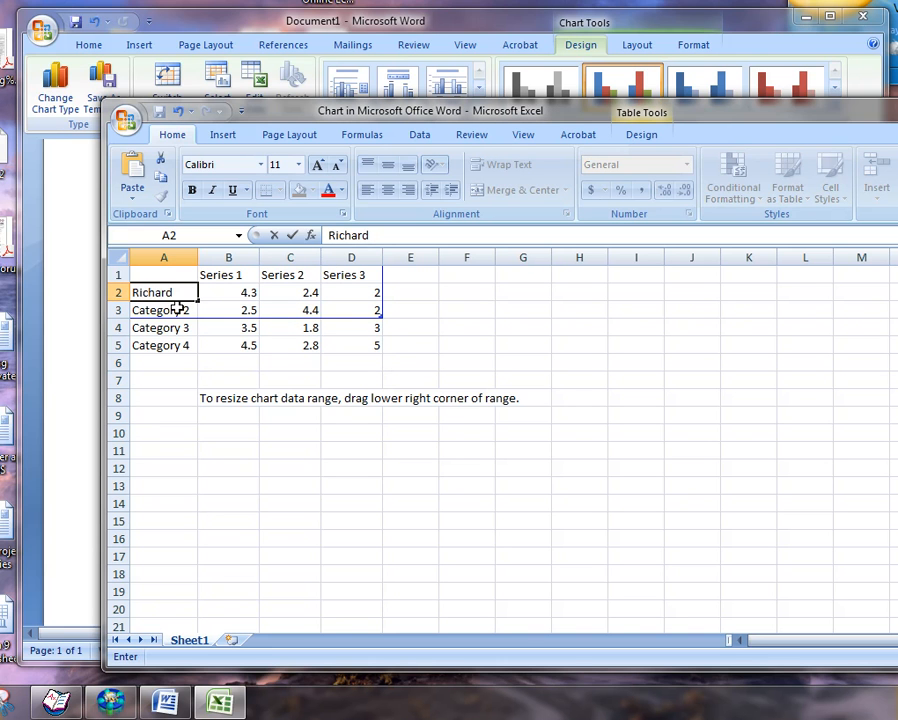
{"action": "left_click", "coordinate": [177, 311]}
{"action": "type", "text": "Bob"}
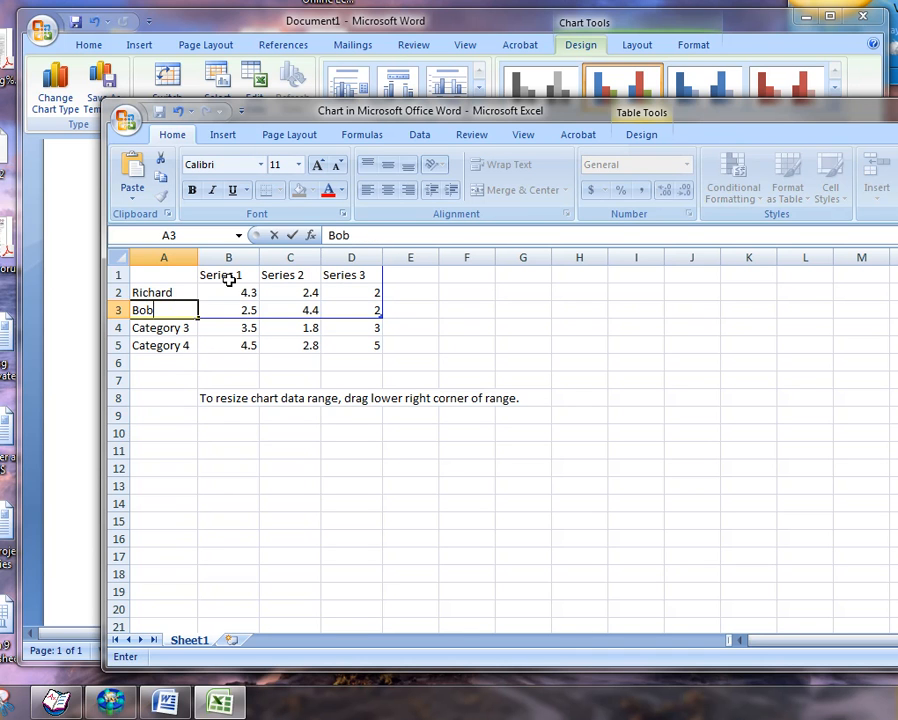
Rename the series headers in B1, C1 and D1 as "5 years old", "10 years old" and "15 years old".
{"action": "left_click", "coordinate": [228, 277]}
{"action": "type", "text": "5 years old"}
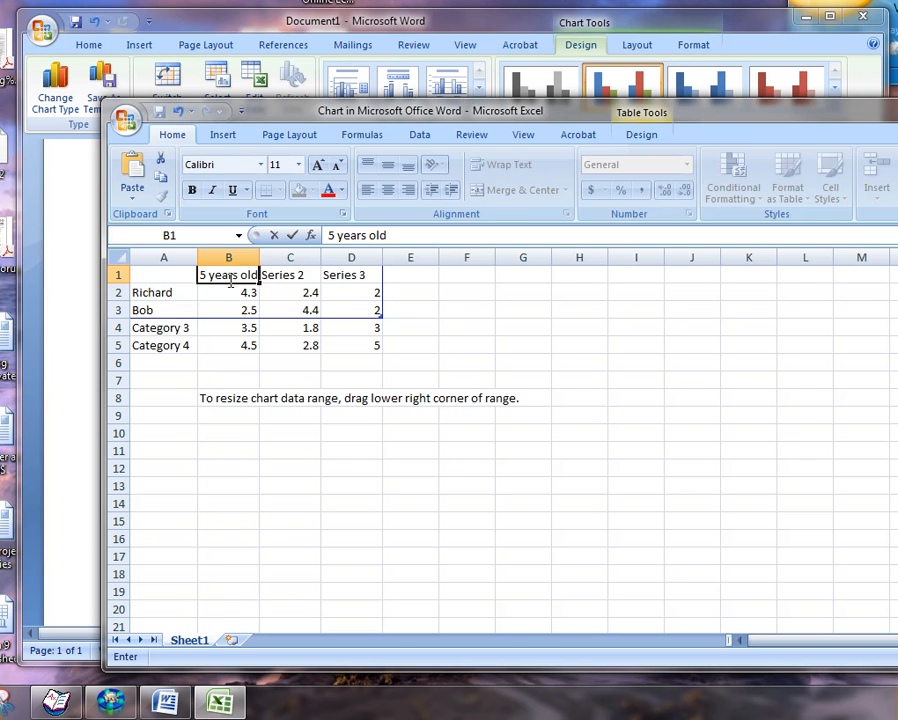
{"action": "left_click", "coordinate": [268, 275]}
{"action": "type", "text": "10"}
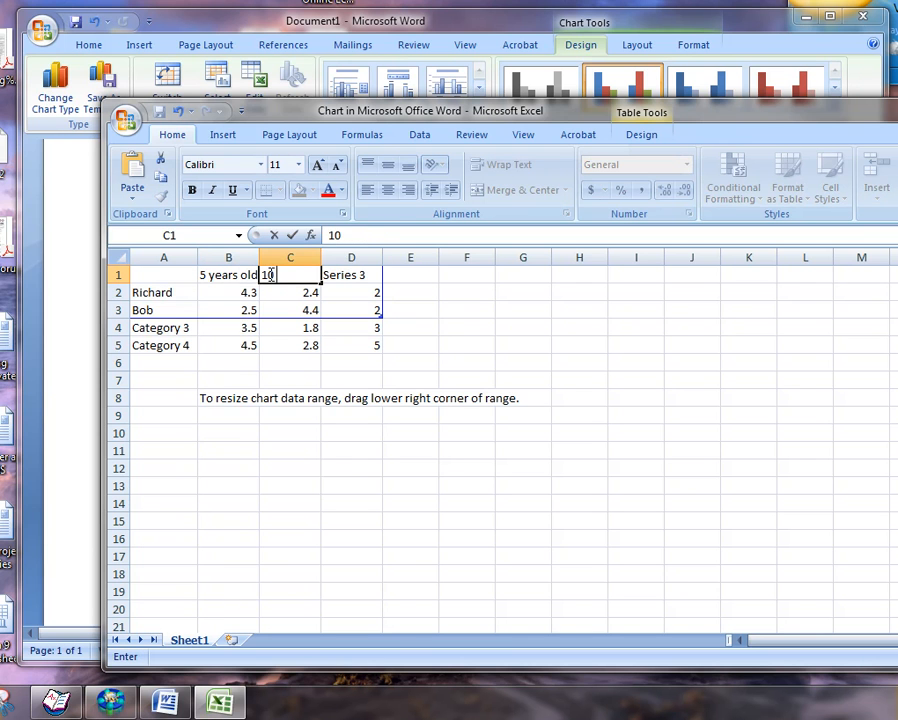
{"action": "type", "text": " years old"}
{"action": "left_click", "coordinate": [368, 275]}
{"action": "type", "text": "15 years old"}
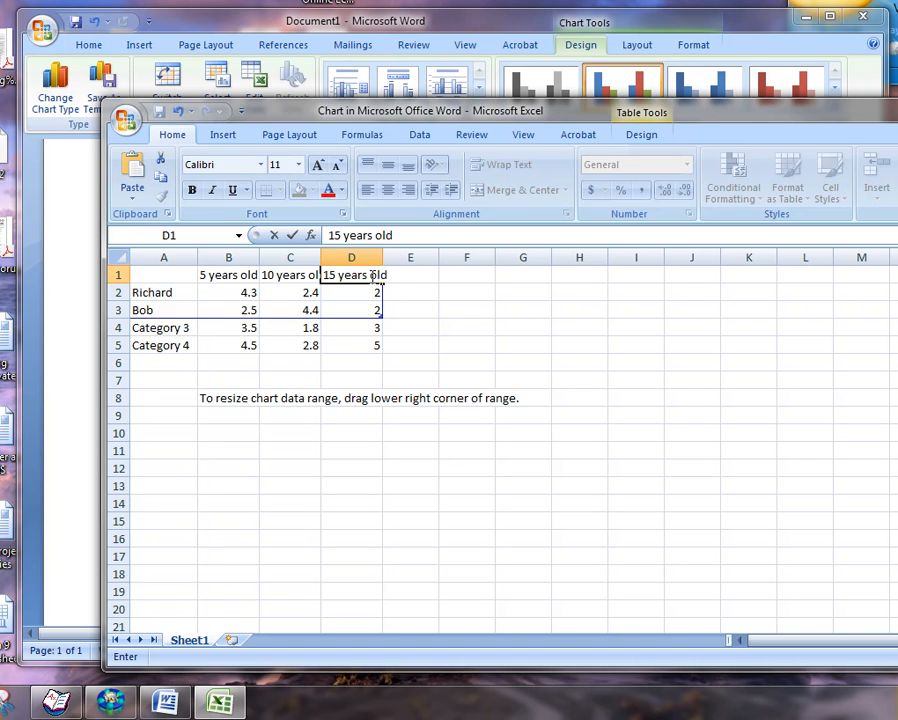
Fill the first person's row with 3 in B2, 5 in C2 and 6.1 in D2.
{"action": "left_click", "coordinate": [249, 292]}
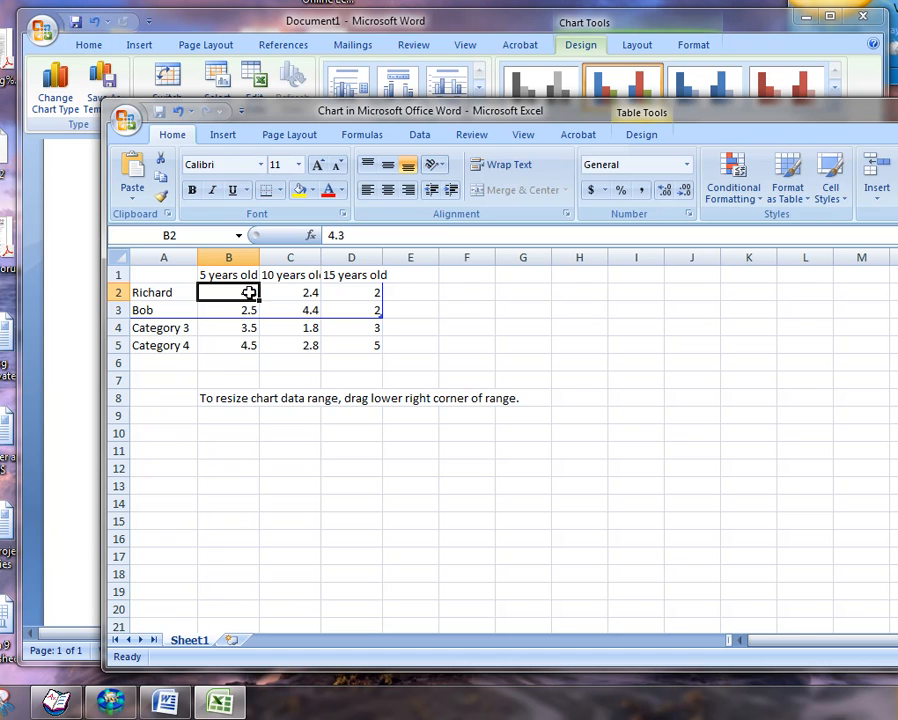
{"action": "type", "text": "3"}
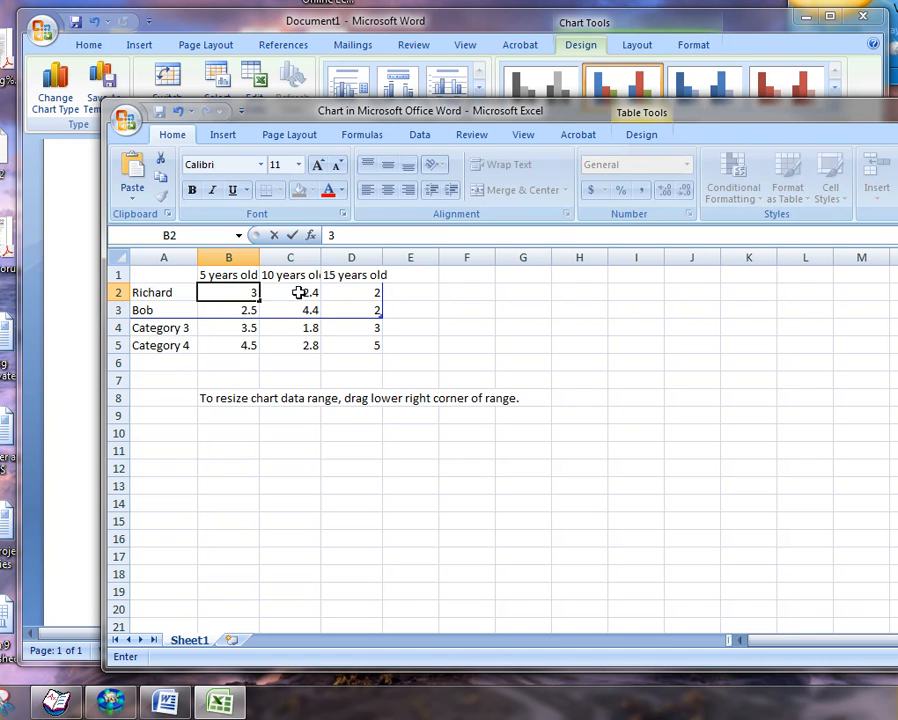
{"action": "left_click", "coordinate": [298, 292]}
{"action": "type", "text": "5"}
{"action": "left_click", "coordinate": [354, 292]}
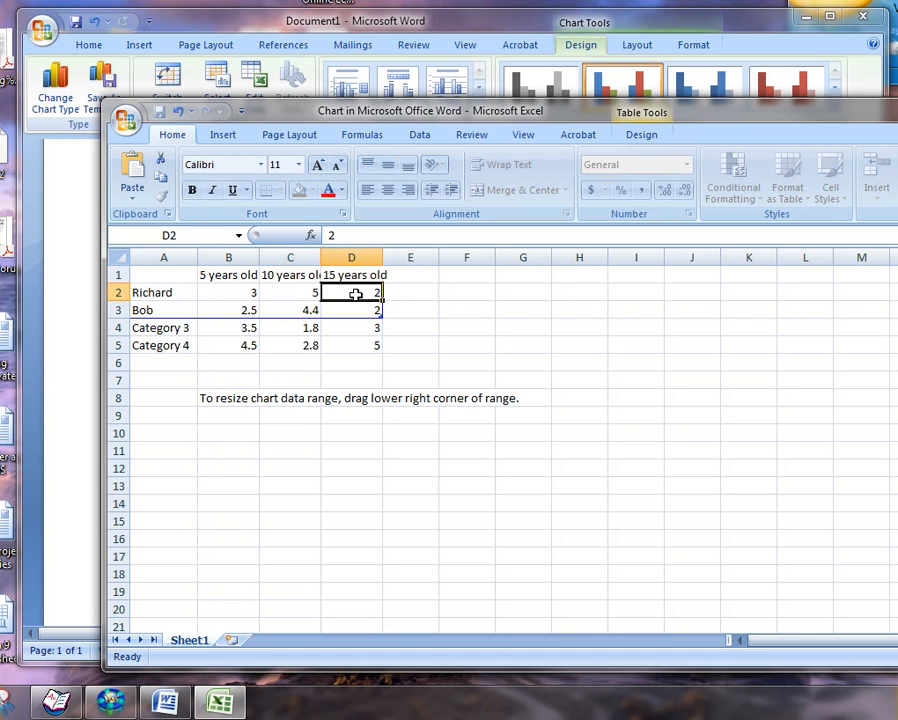
{"action": "type", "text": "6"}
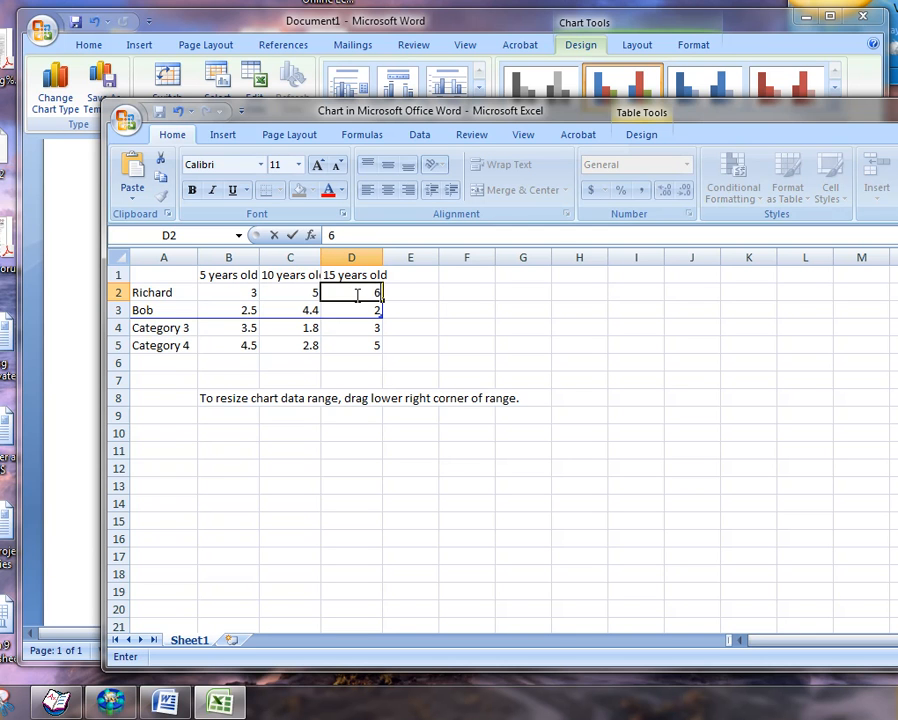
{"action": "type", "text": ".1"}
Set the second person's values to 3.5 in B3 and 5.5 in C3, and start a D3 entry beginning with 6.
{"action": "left_click", "coordinate": [241, 310]}
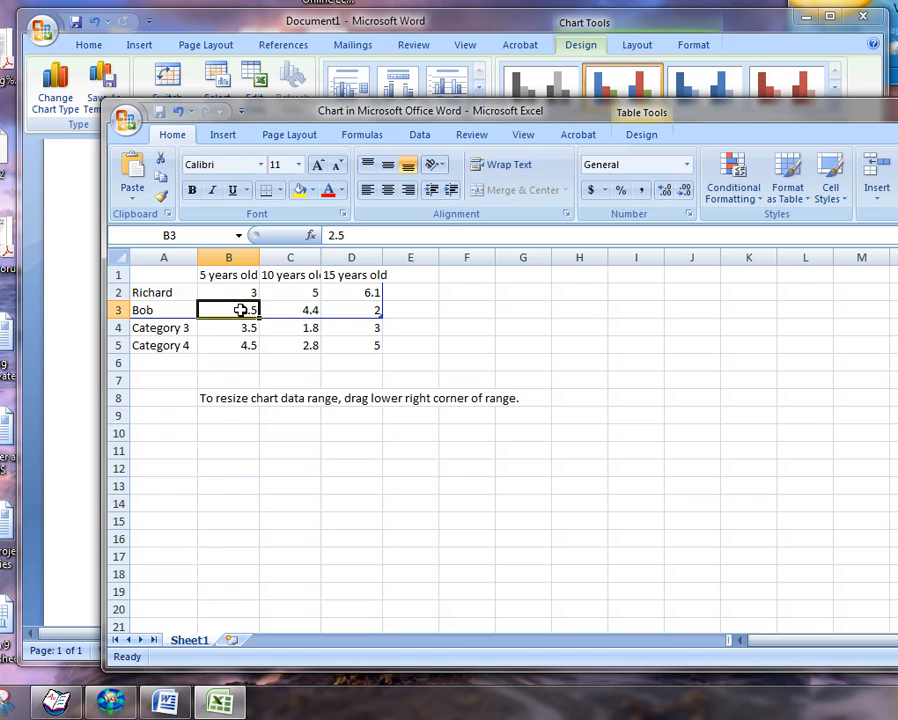
{"action": "type", "text": "3.5"}
{"action": "left_click", "coordinate": [316, 312]}
{"action": "type", "text": "5"}
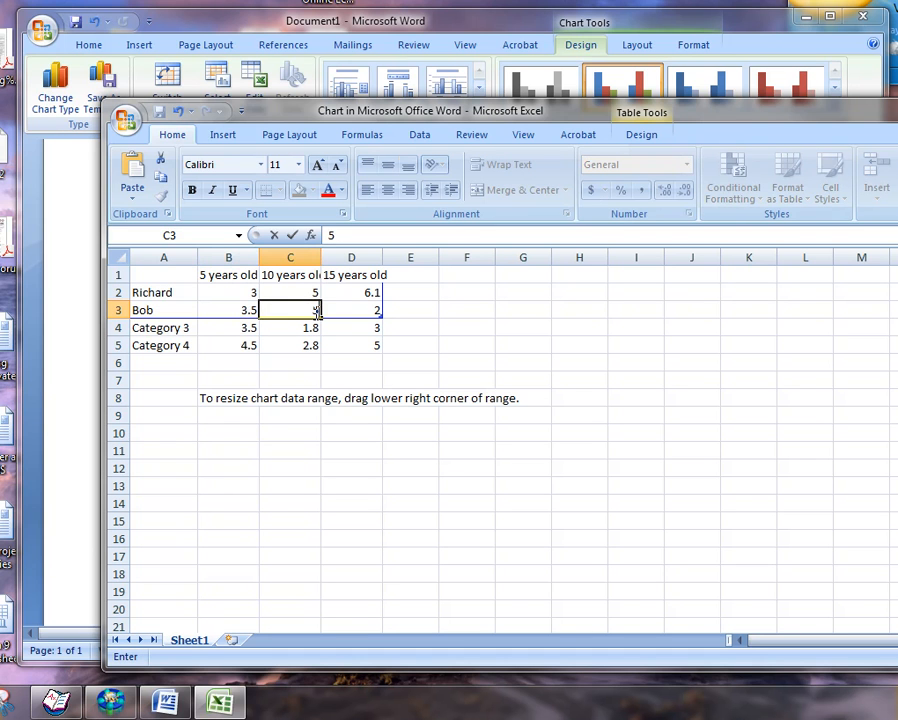
{"action": "left_click", "coordinate": [341, 310]}
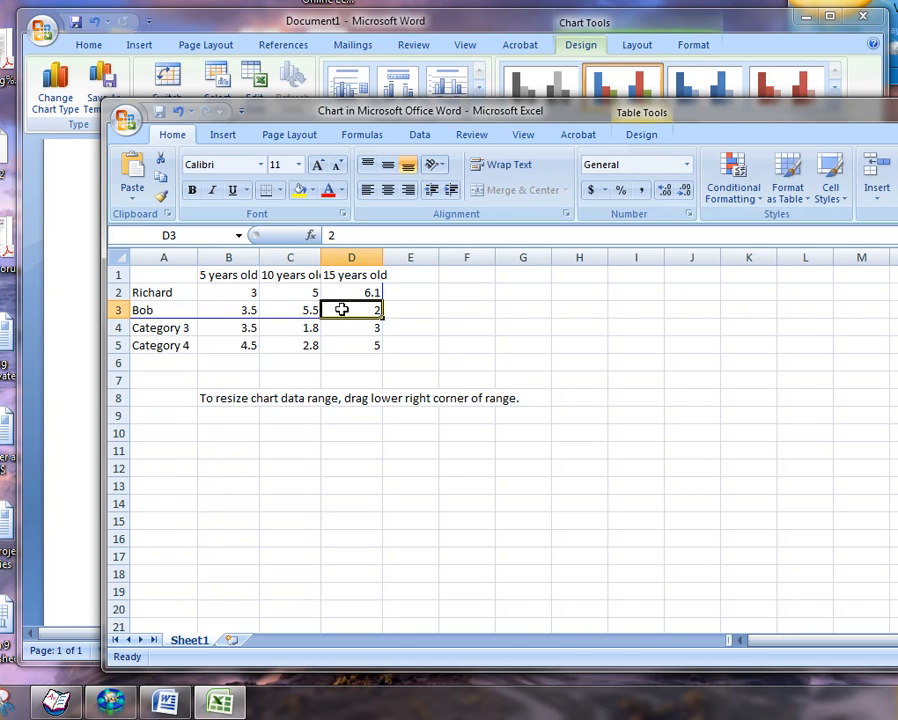
{"action": "type", "text": "6."}
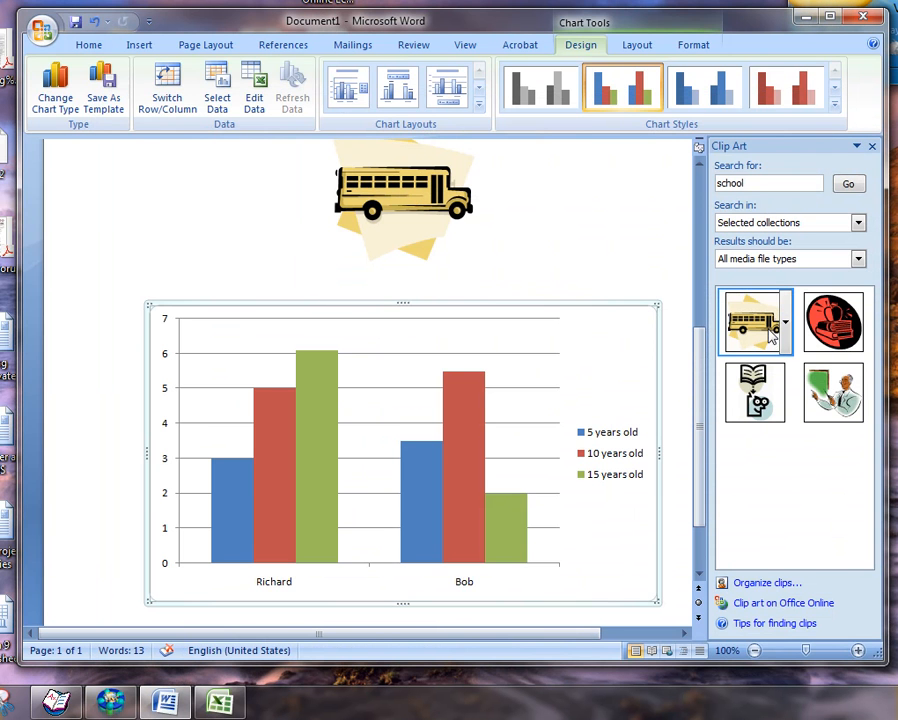
Deselect the chart in the Word document and review the whole chart below the school bus image.
{"action": "left_click", "coordinate": [569, 243]}
{"action": "scroll", "coordinate": [569, 243], "scroll_direction": "down", "scroll_amount": 2}
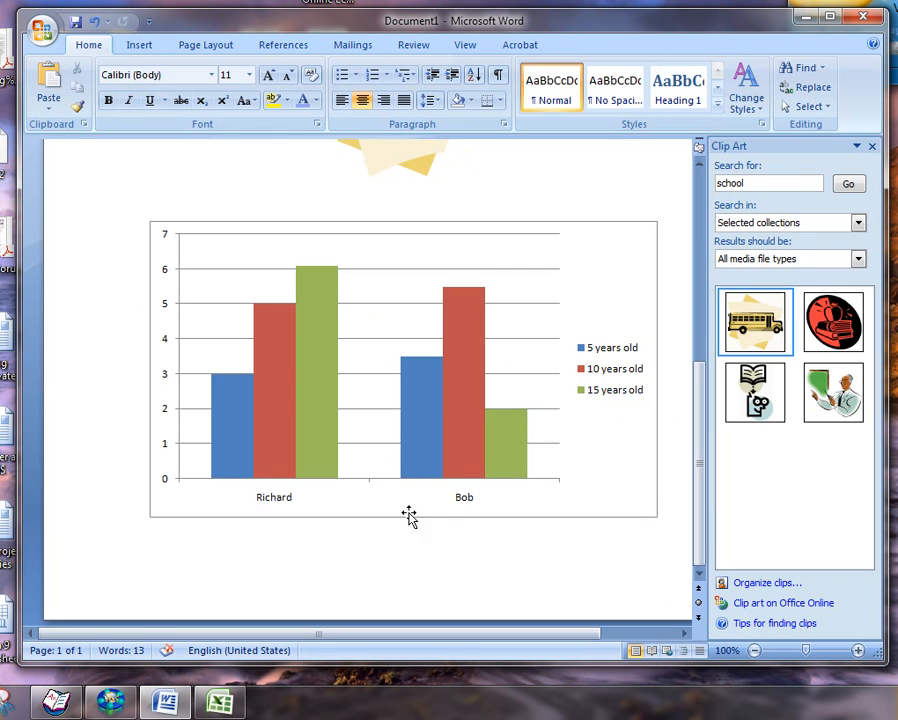
{"action": "scroll", "coordinate": [425, 533], "scroll_direction": "down", "scroll_amount": 1}
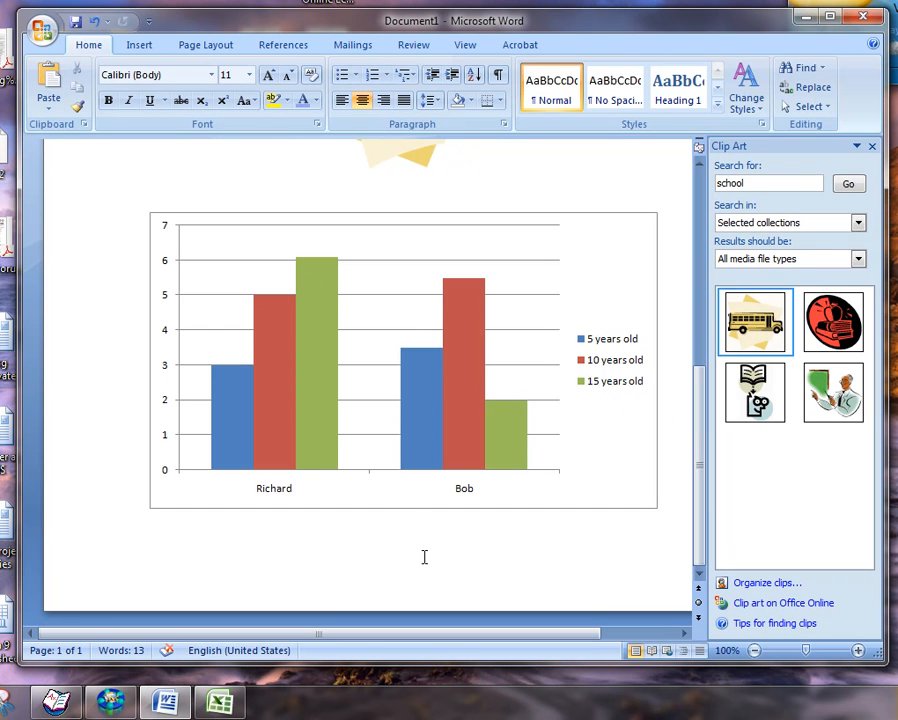